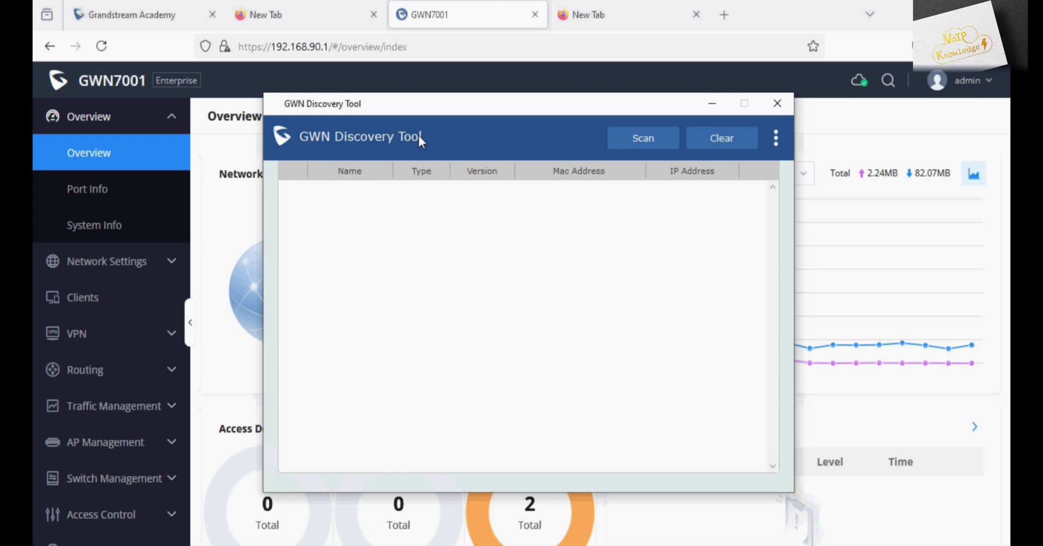
Step: Scan for Grandstream devices and find the GWN7660 Slave at 192.168.90.86, firmware 1.0.25.34
click(627, 136)
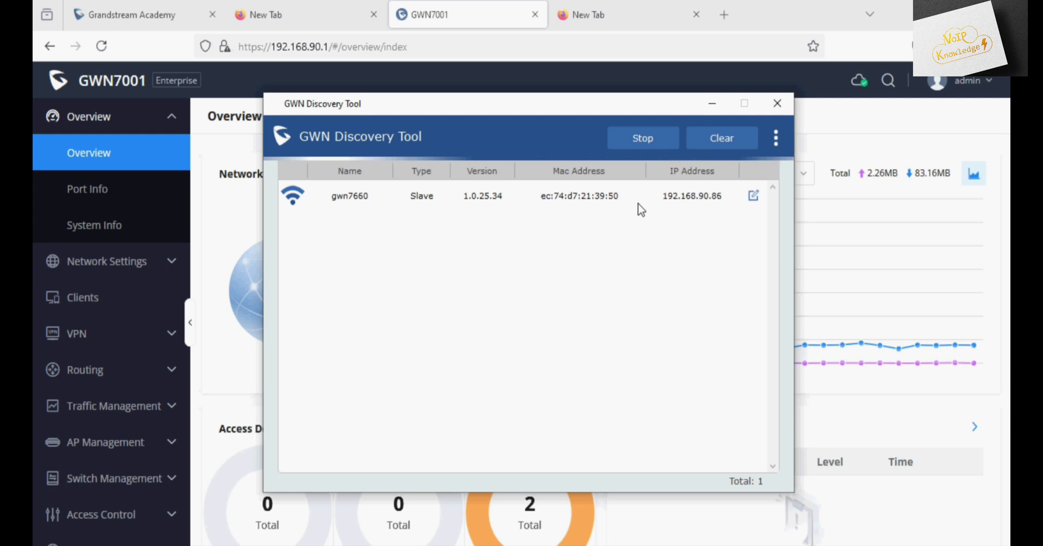
Step: Pair the GWN7660 through AP Management > Access Points > Pair AP and save
click(710, 101)
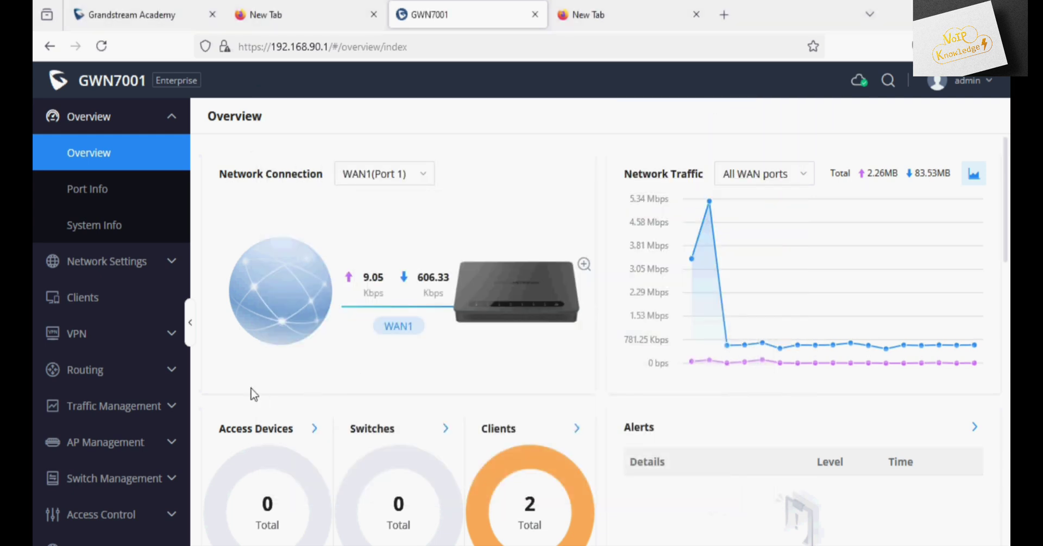
scroll(105, 396, down, 2)
click(105, 389)
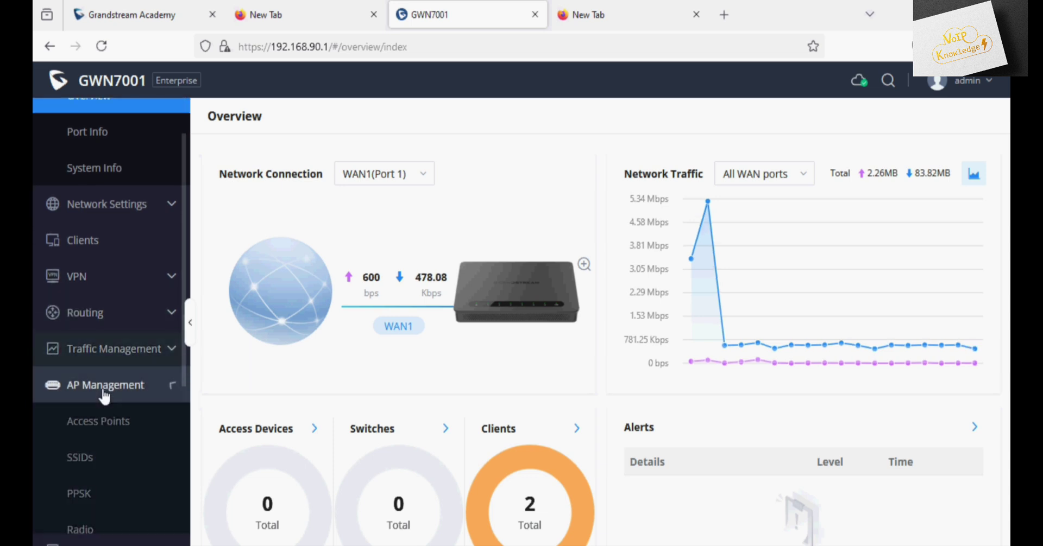
click(107, 421)
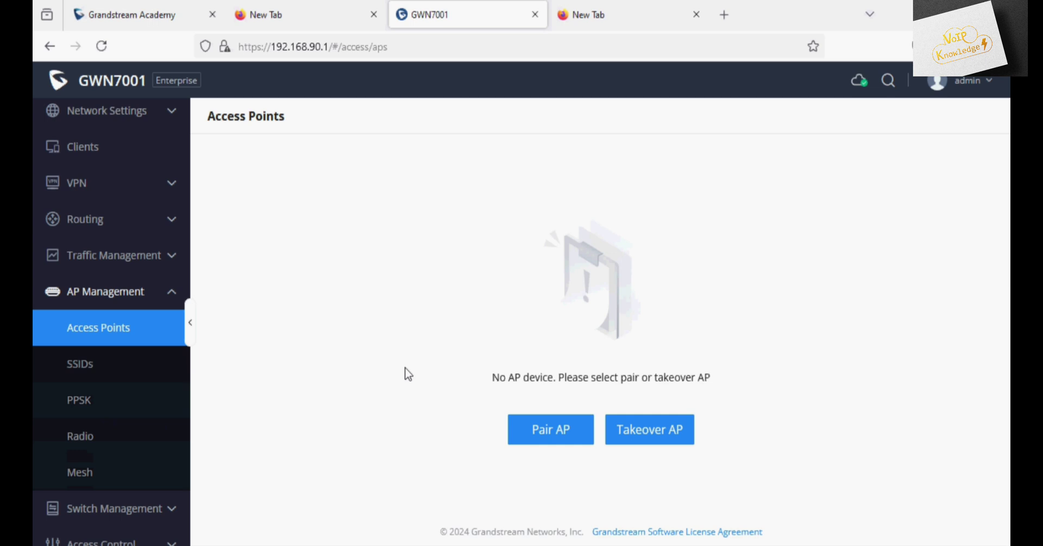
click(550, 438)
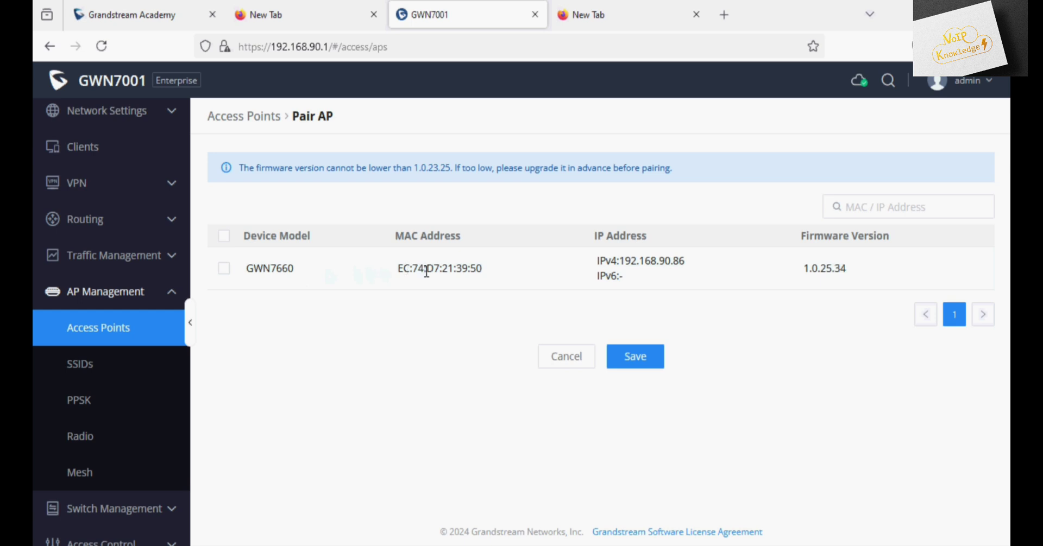
click(223, 269)
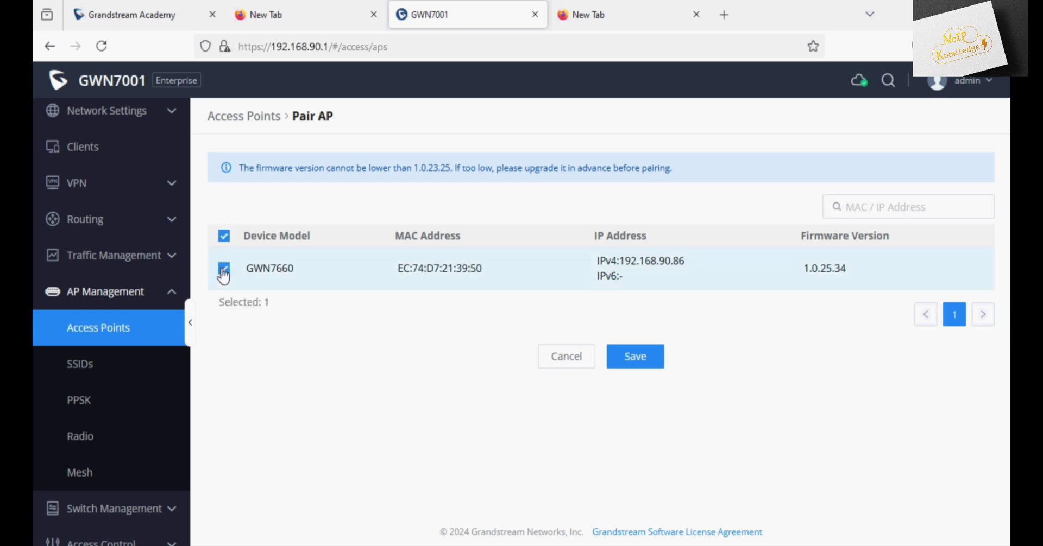
click(642, 360)
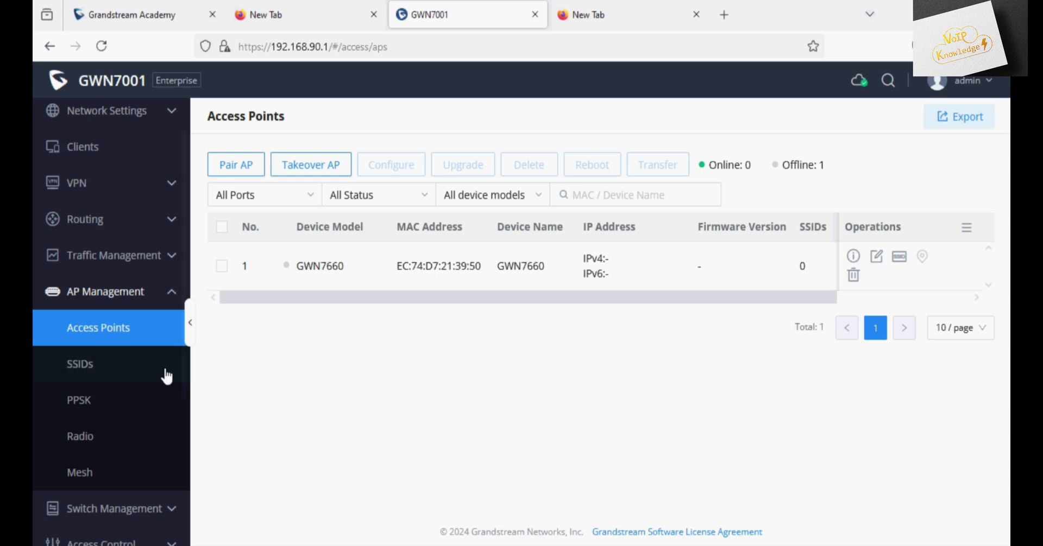
Step: Add a new SSID with Wi-Fi switched on and name it 'Grandstream'
click(127, 375)
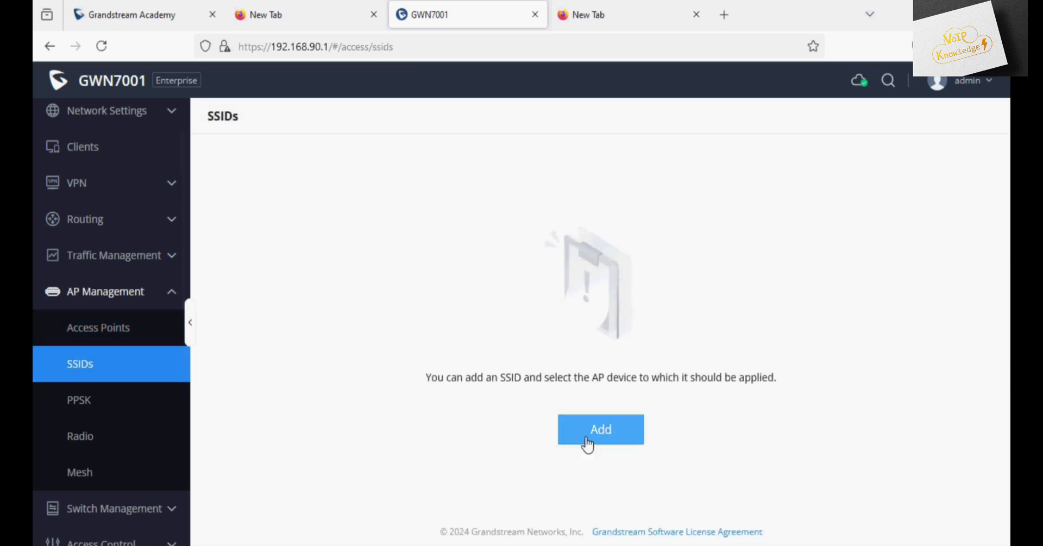
click(587, 441)
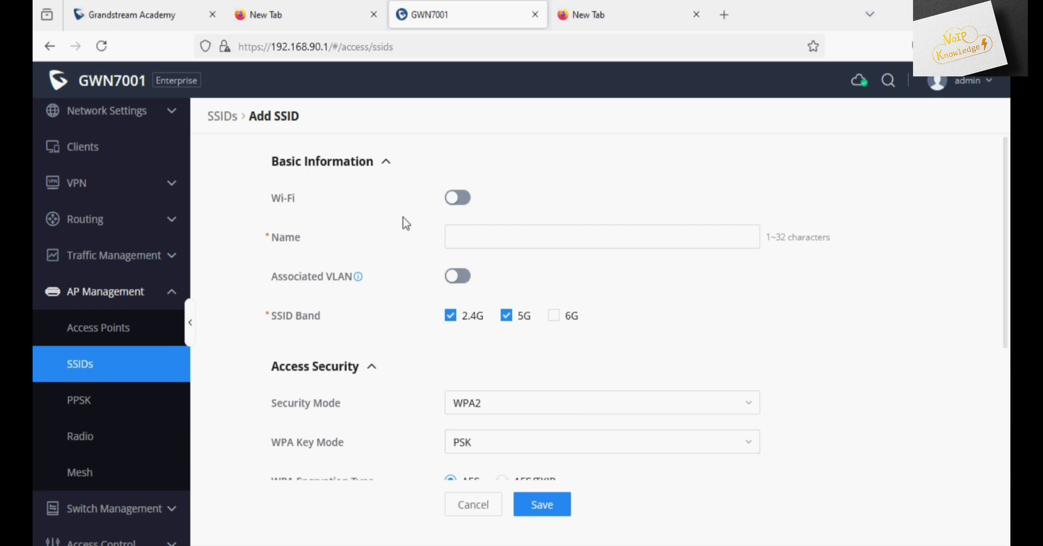
click(456, 204)
click(463, 234)
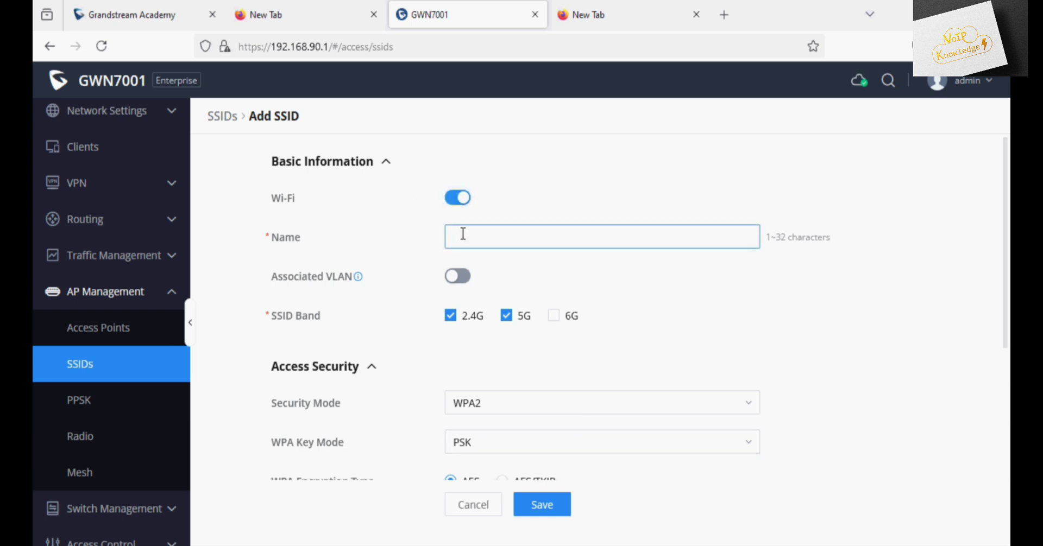
text(Grandstream)
Step: Set the SSID's security mode to WPA/WPA2 and enter the WPA shared key
scroll(516, 352, down, 2)
scroll(513, 353, down, 3)
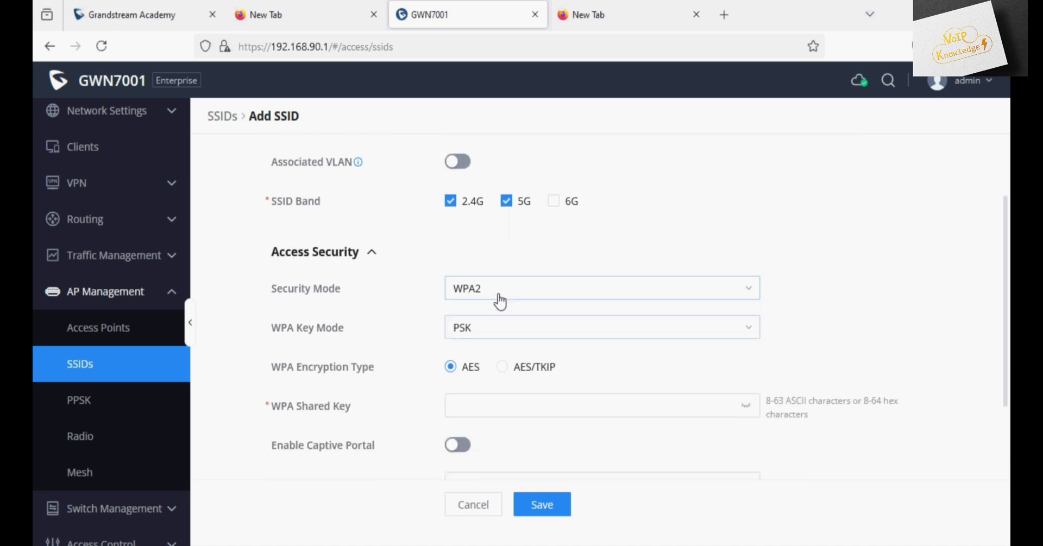
click(501, 298)
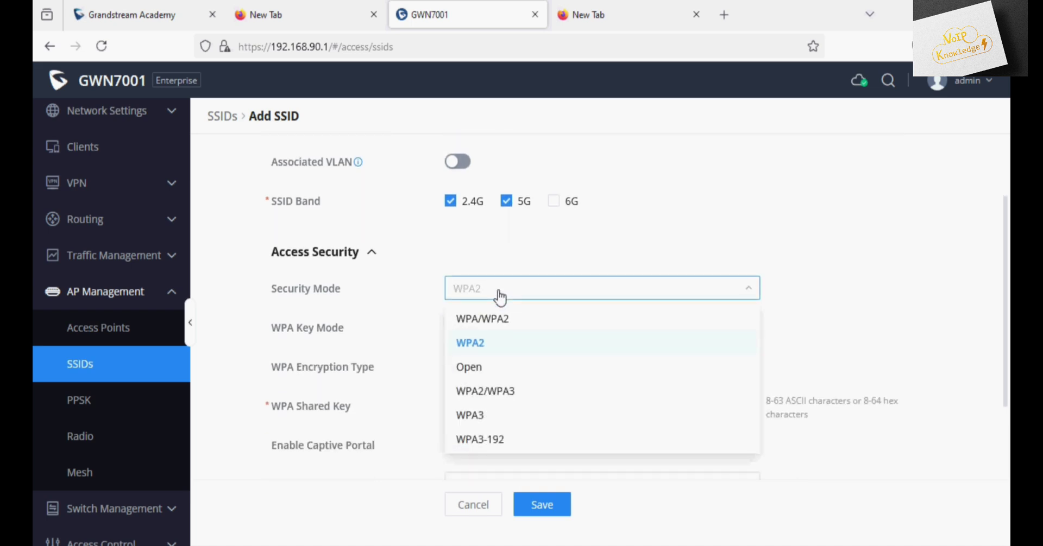
click(482, 321)
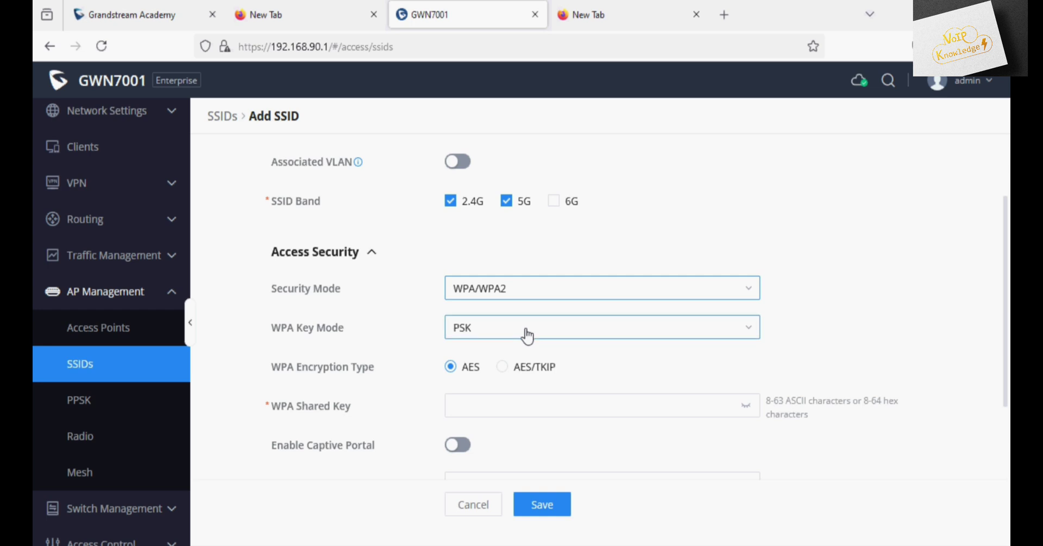
scroll(525, 334, down, 1)
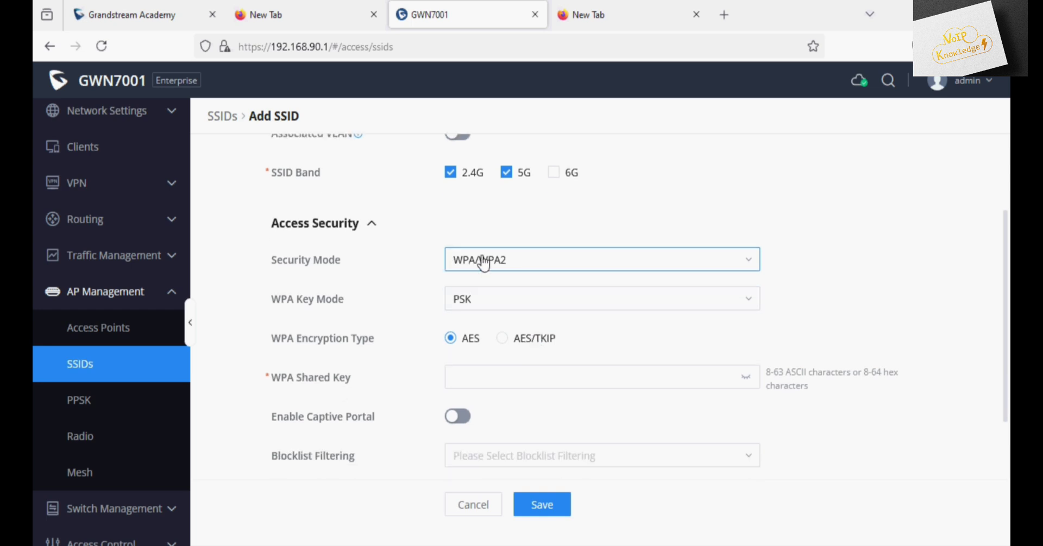
click(493, 377)
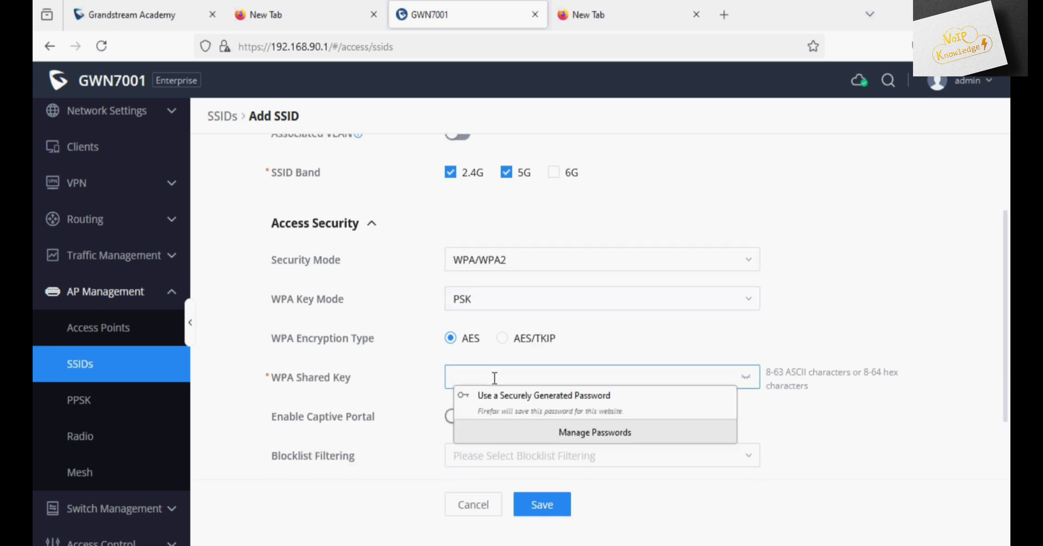
text(12)
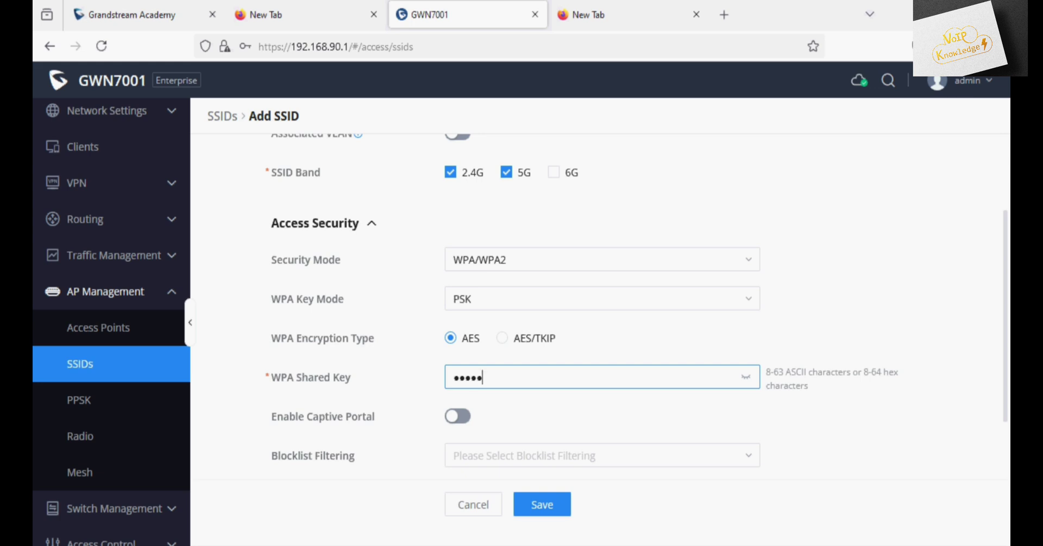
scroll(494, 378, down, 5)
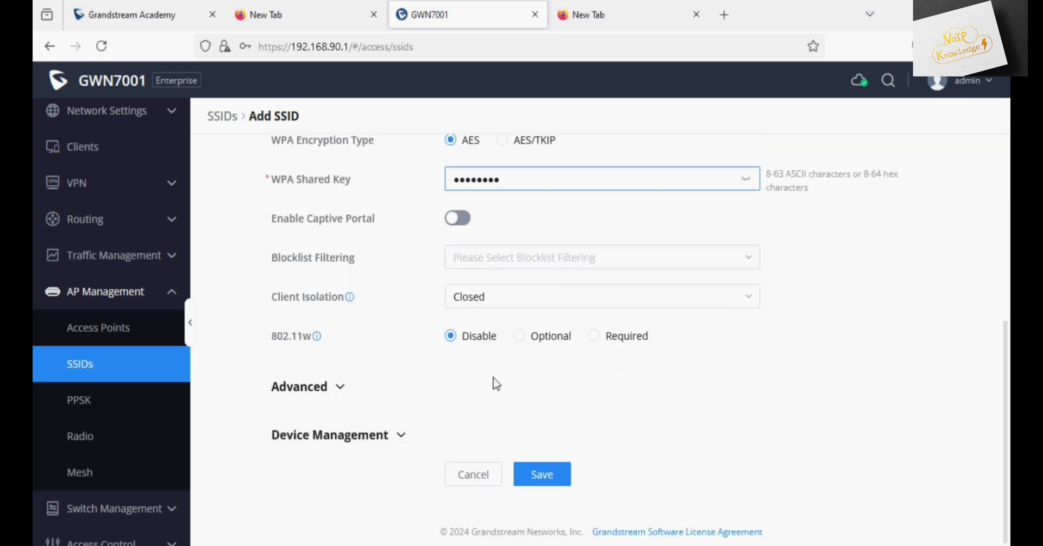
Step: In Advanced, enable multicast/broadcast suppression and set multicast-to-unicast conversion to Active
click(329, 387)
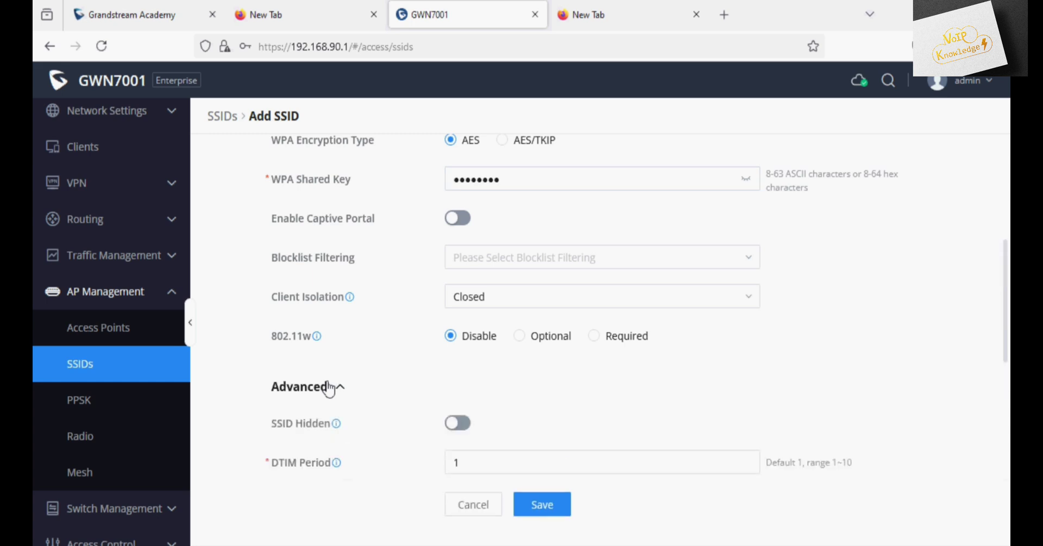
scroll(328, 389, down, 5)
scroll(329, 388, down, 2)
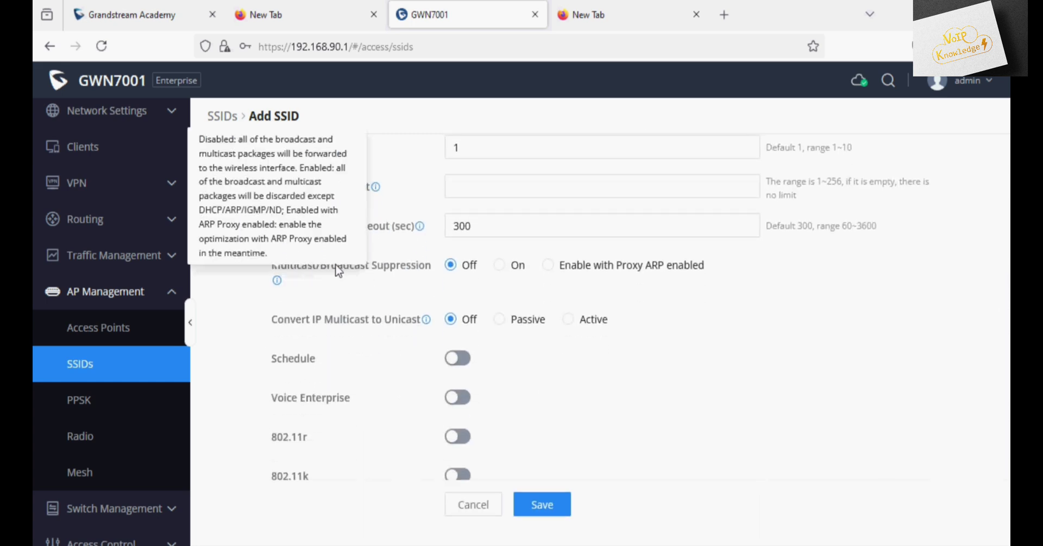
drag(278, 281, 386, 267)
click(428, 271)
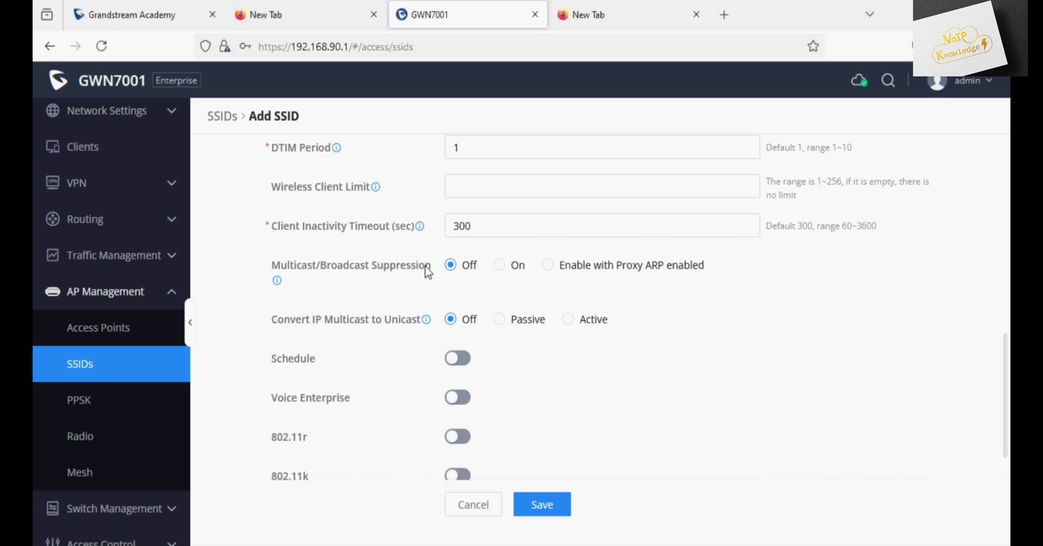
click(512, 271)
click(568, 320)
scroll(555, 342, down, 3)
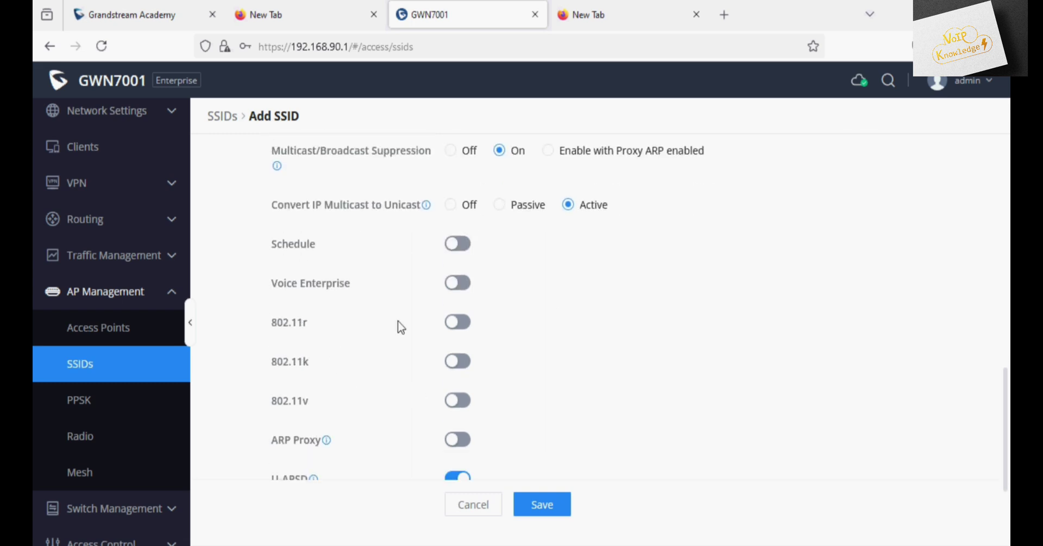
Step: Enable 802.11v, keep the GWN7660 assigned under Device Management, and save the SSID
click(460, 406)
scroll(494, 390, down, 3)
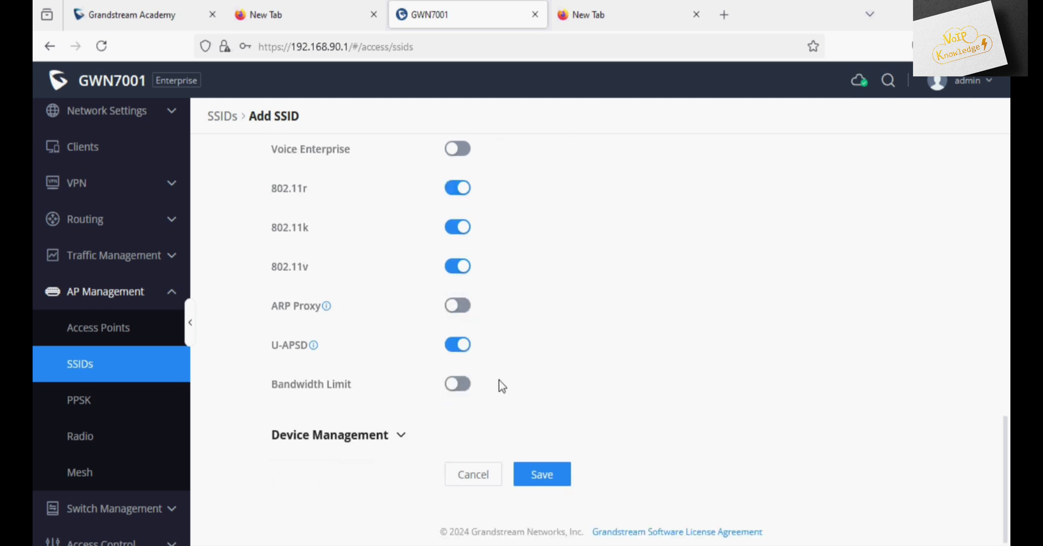
click(401, 437)
scroll(401, 426, down, 2)
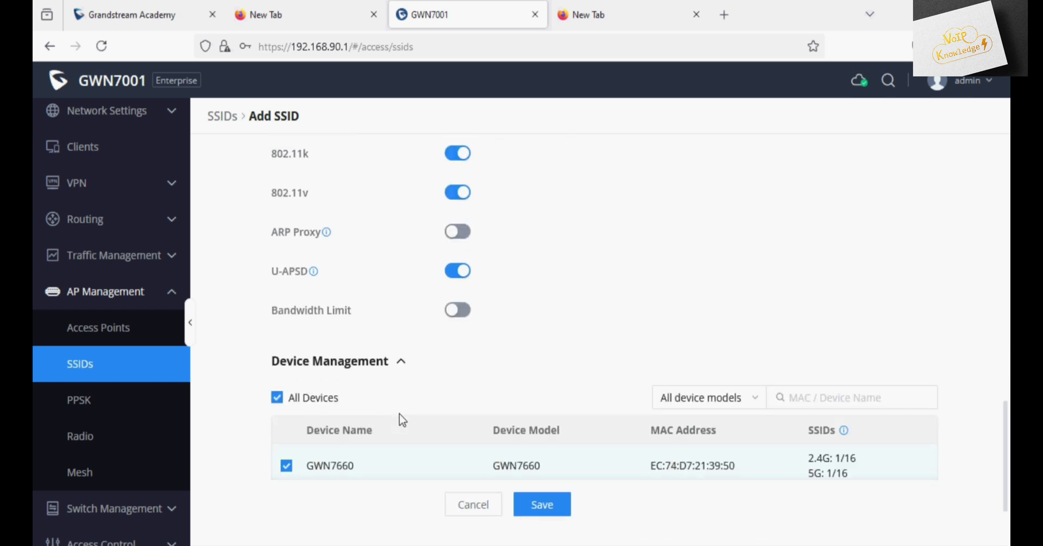
scroll(402, 419, down, 1)
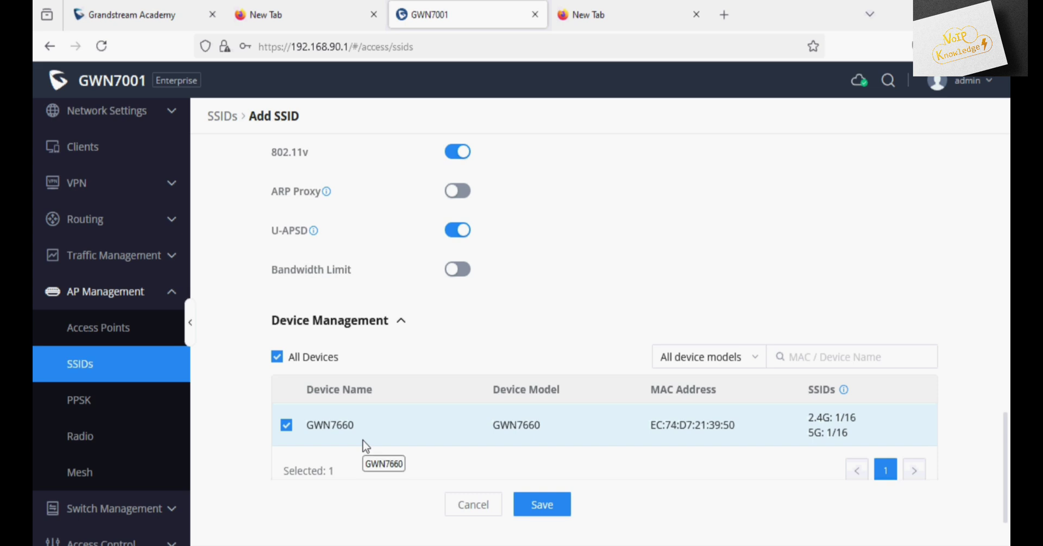
scroll(375, 434, down, 1)
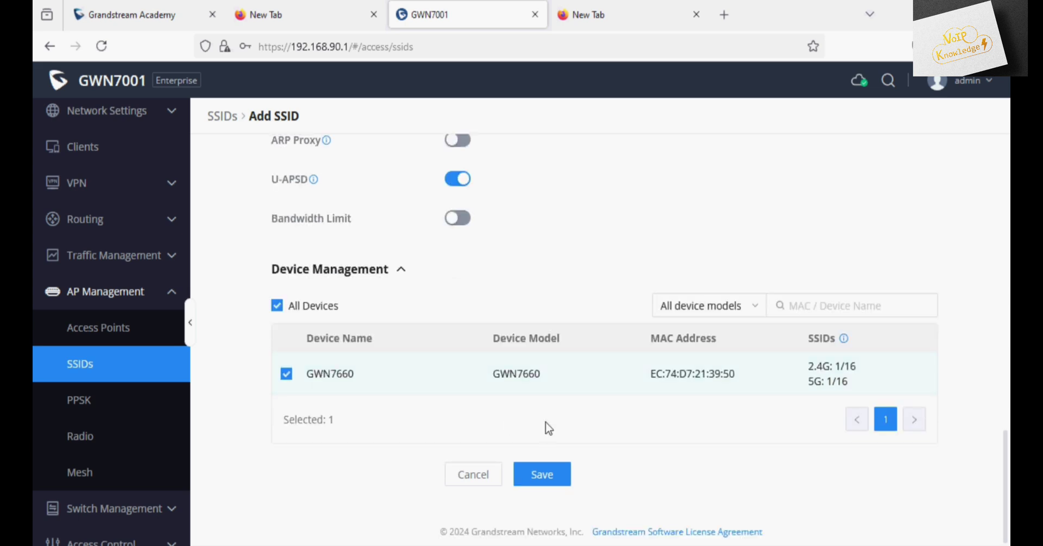
click(542, 475)
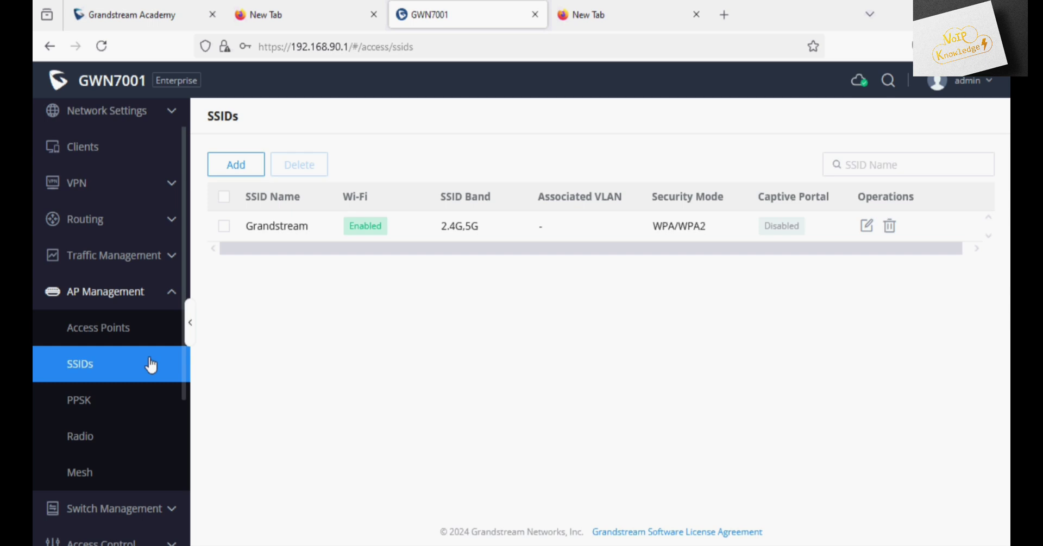
Step: Check the Access Points list: the GWN7660 is online and serving 1 SSID
click(143, 326)
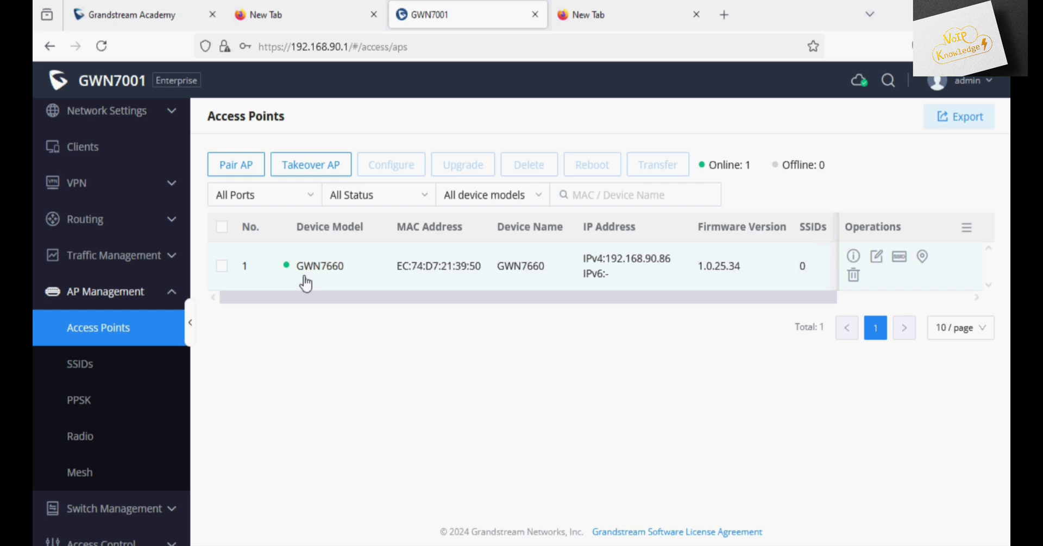
mouse_move(320, 298)
mouse_down()
mouse_move(495, 297)
mouse_move(333, 304)
mouse_up()
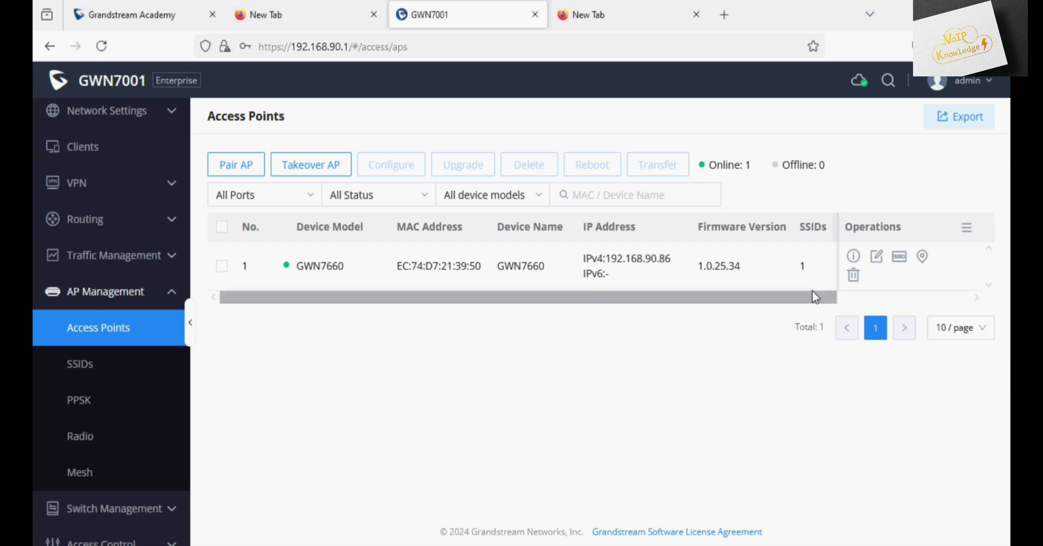
Step: Confirm the Grandstream SSID in the GWN7660 details, then view the Clients page with 2 online
click(852, 259)
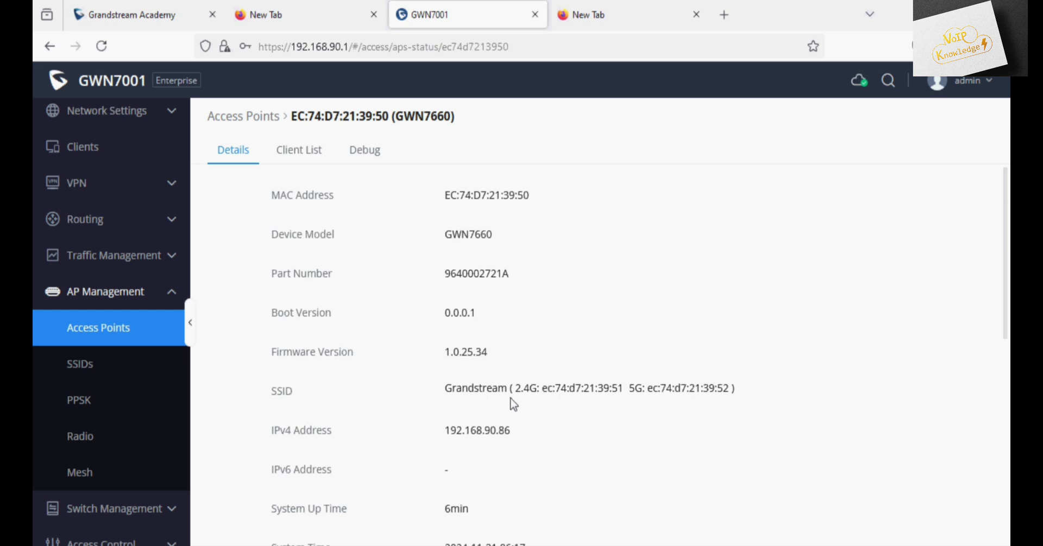
drag(444, 389, 730, 387)
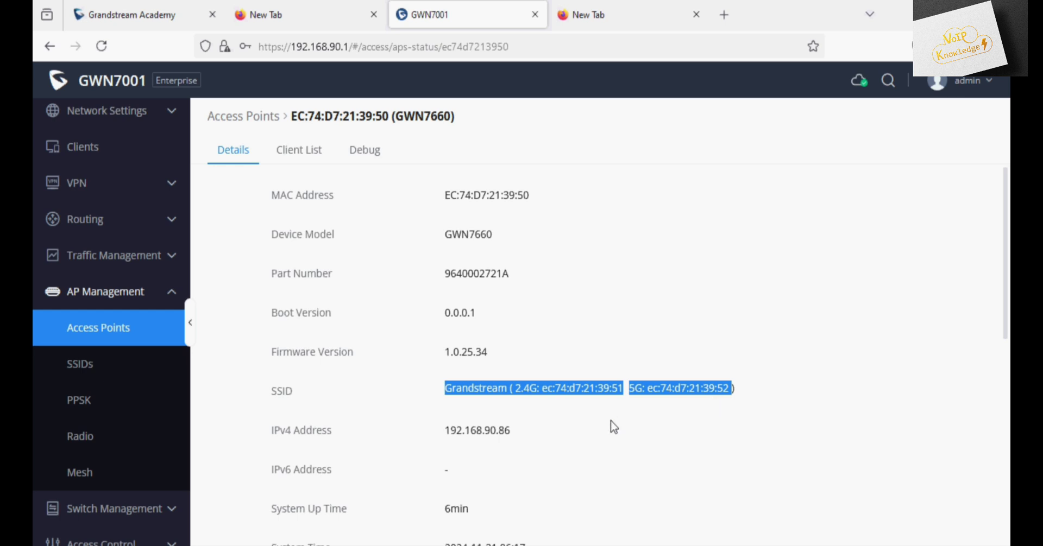
scroll(614, 428, down, 2)
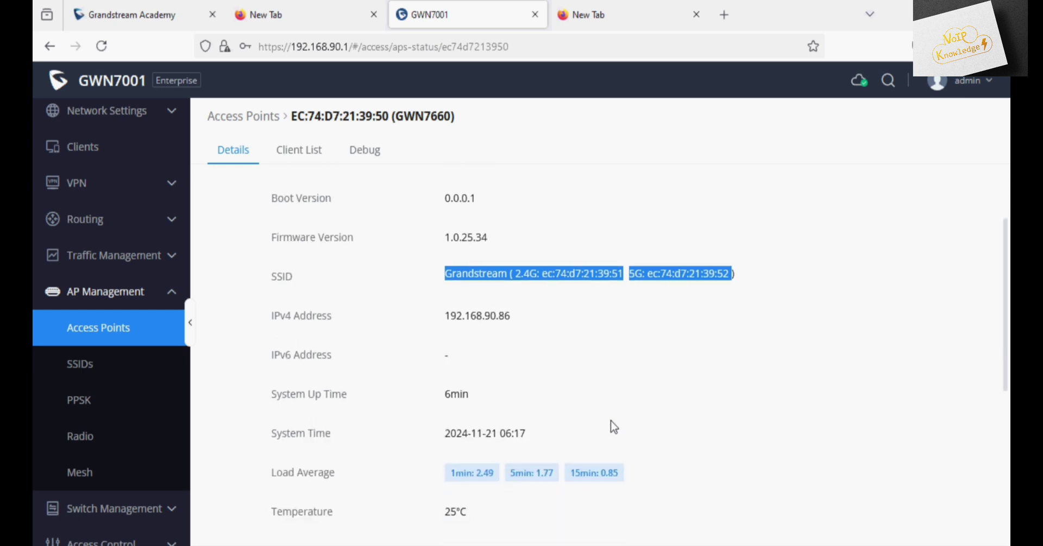
scroll(613, 426, up, 2)
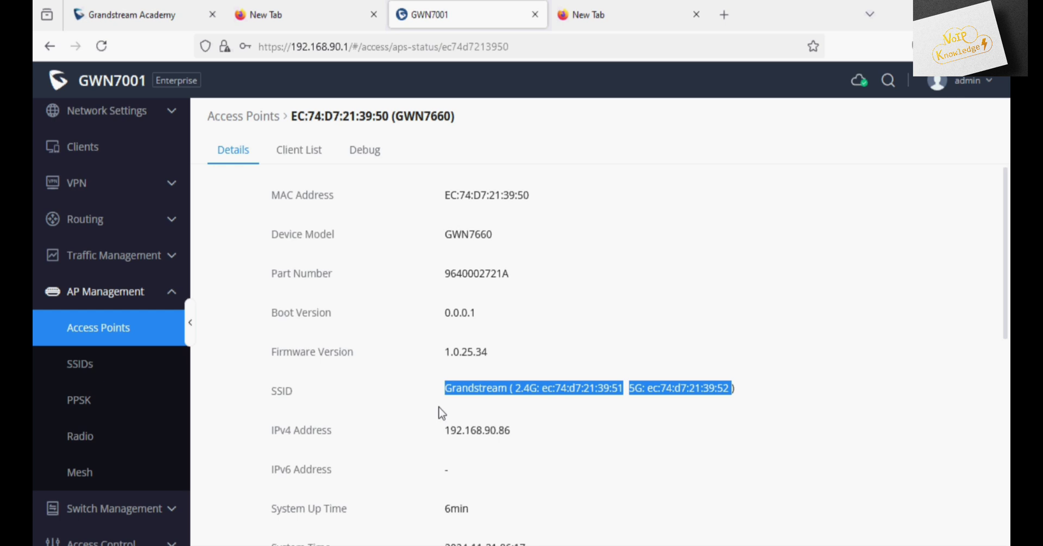
scroll(118, 255, up, 1)
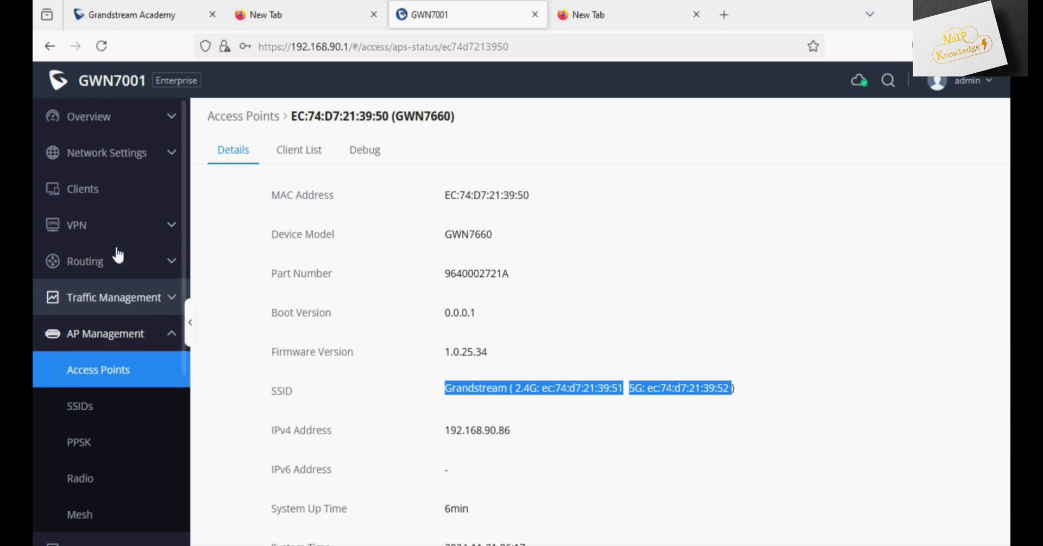
click(135, 198)
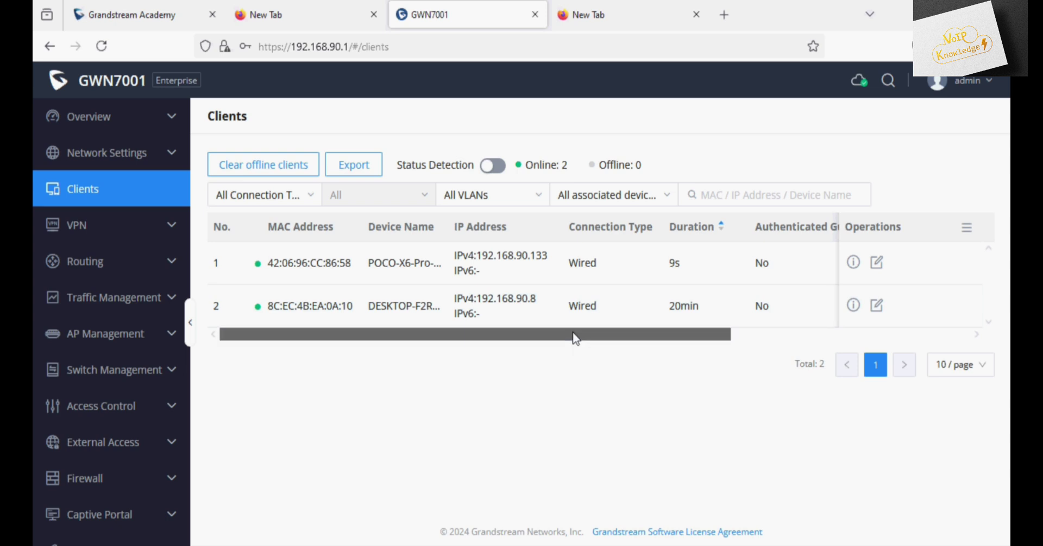
Step: Show the GWN7660's Client List, with the POCO-X6-Pro phone at 192.168.90.133 connected
drag(575, 338, 595, 337)
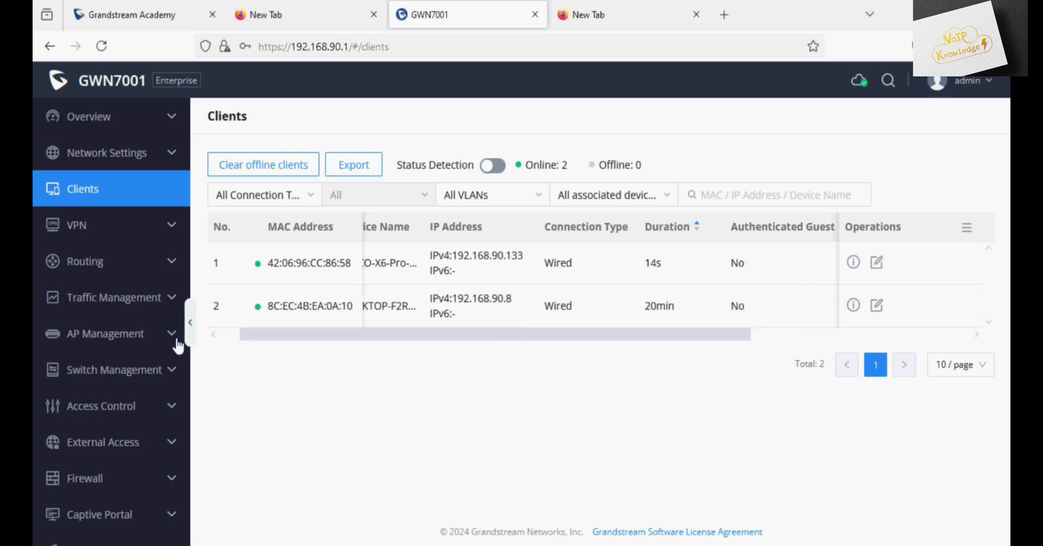
click(109, 335)
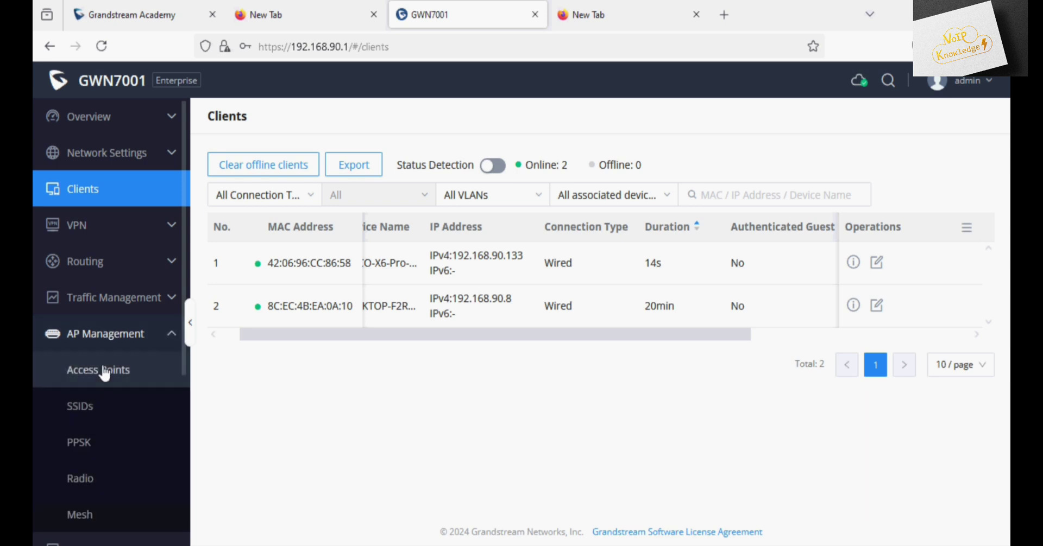
click(100, 371)
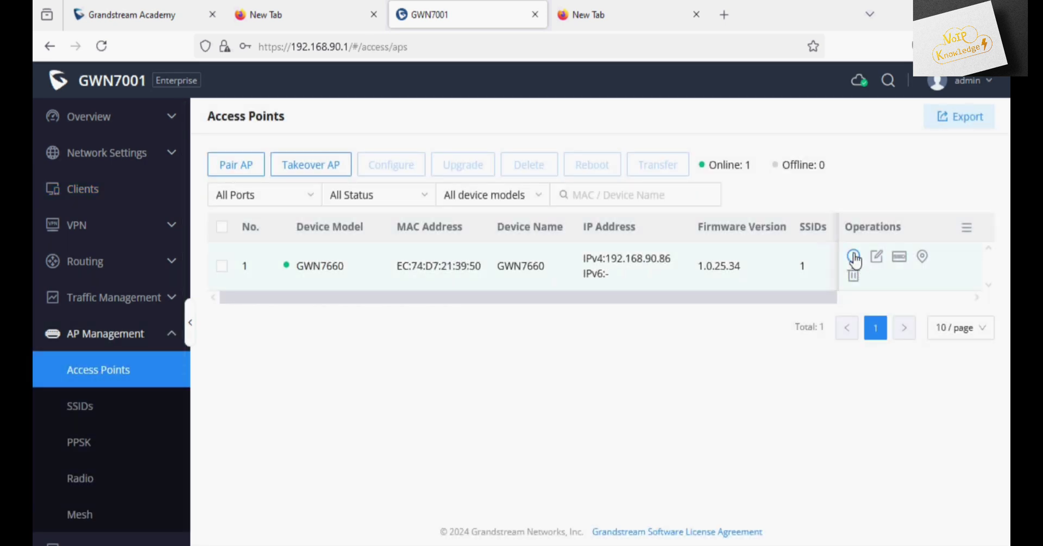
click(853, 257)
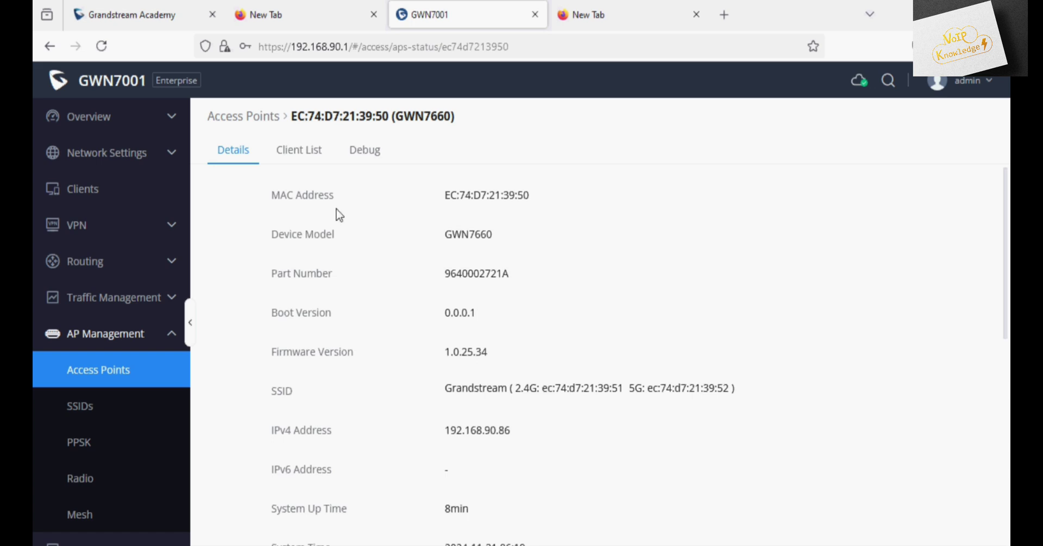
click(300, 157)
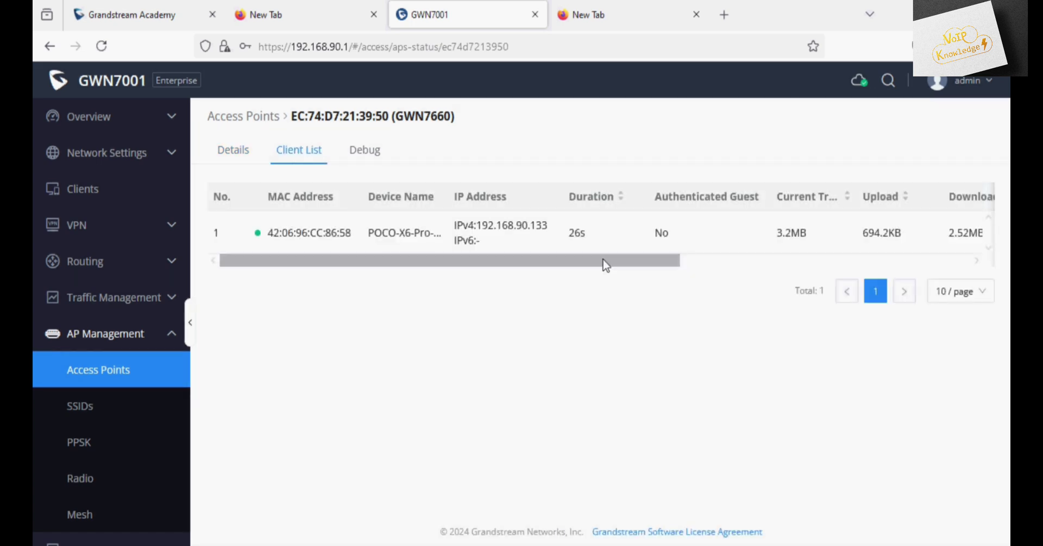
drag(606, 265, 642, 270)
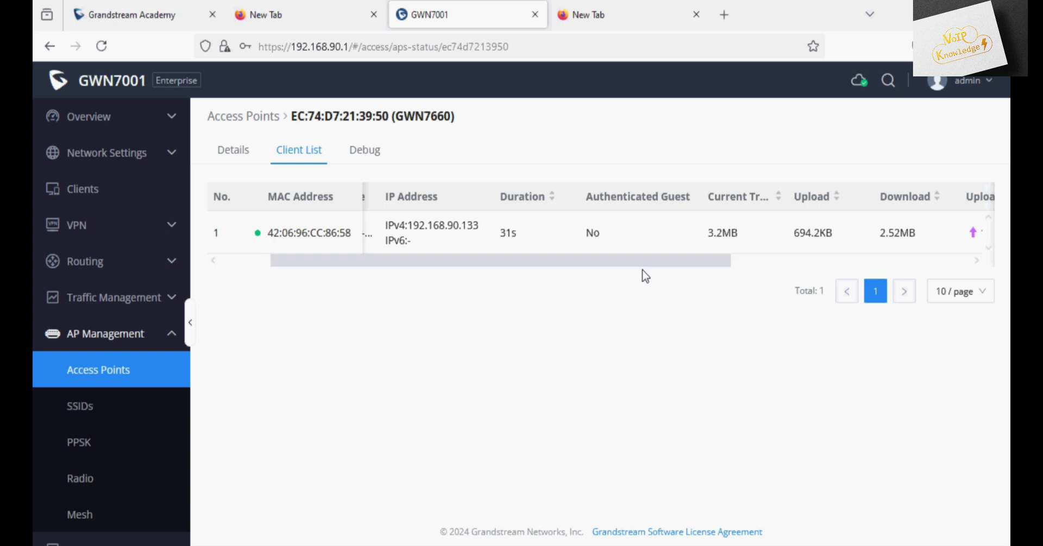